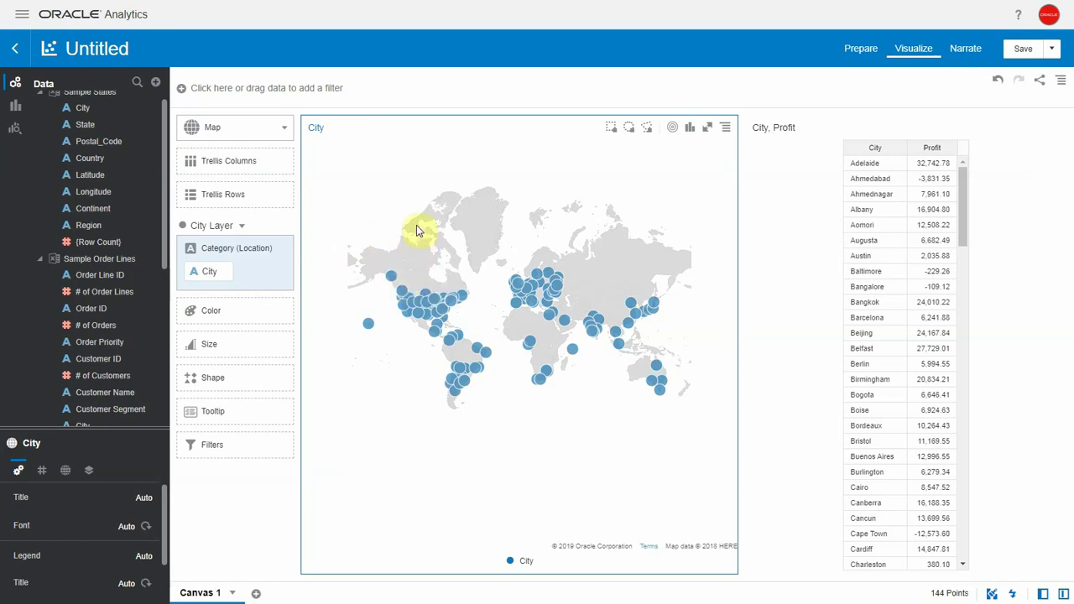
Open the location matches of the City map and look through the available map layers
{"action": "right_click", "coordinate": [445, 194]}
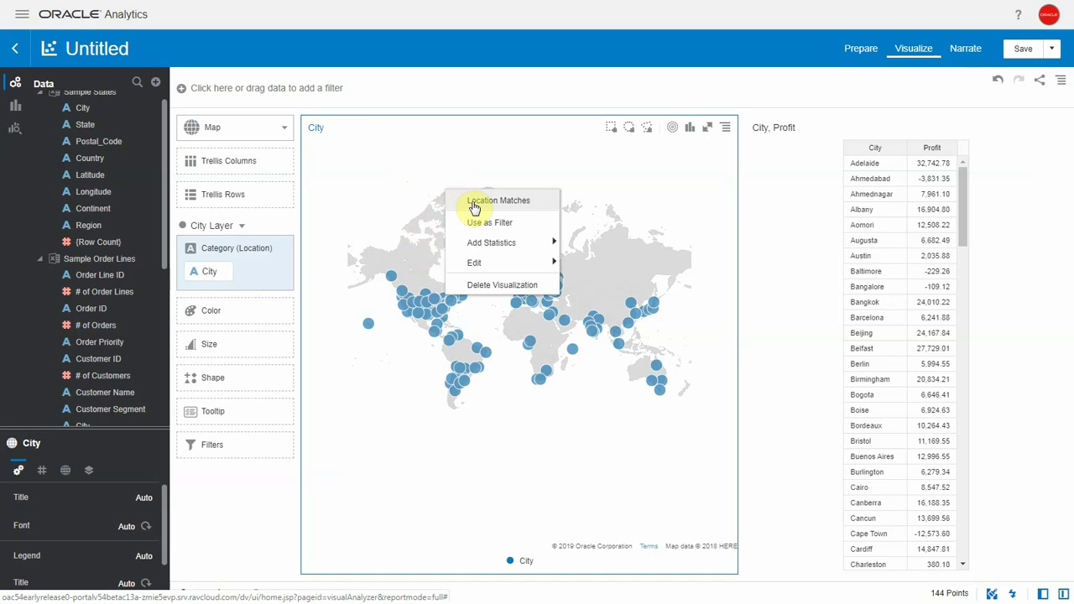
{"action": "left_click", "coordinate": [474, 205]}
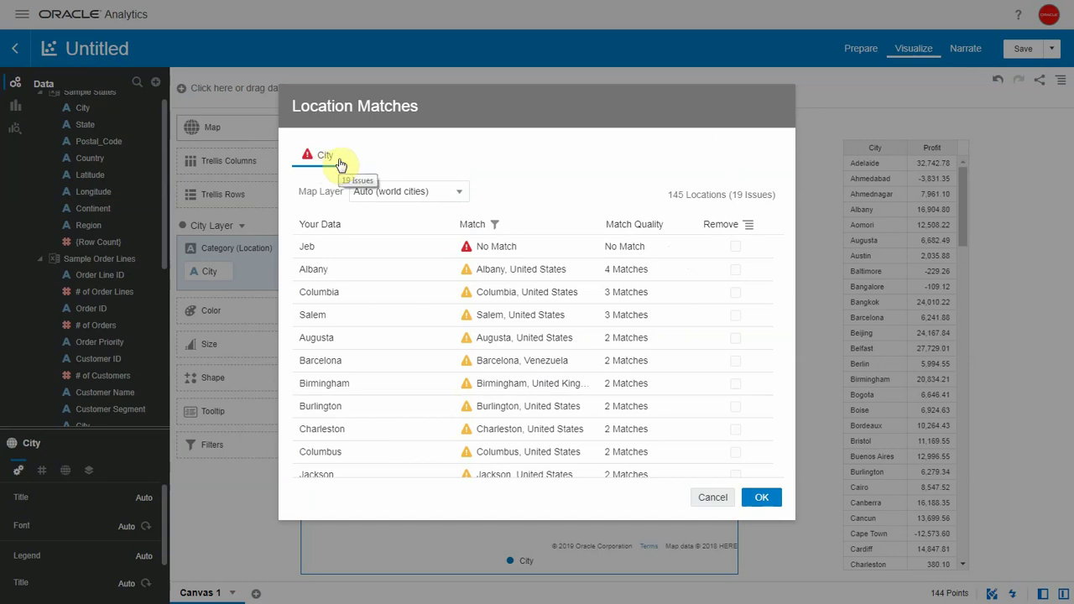
{"action": "left_click", "coordinate": [460, 196]}
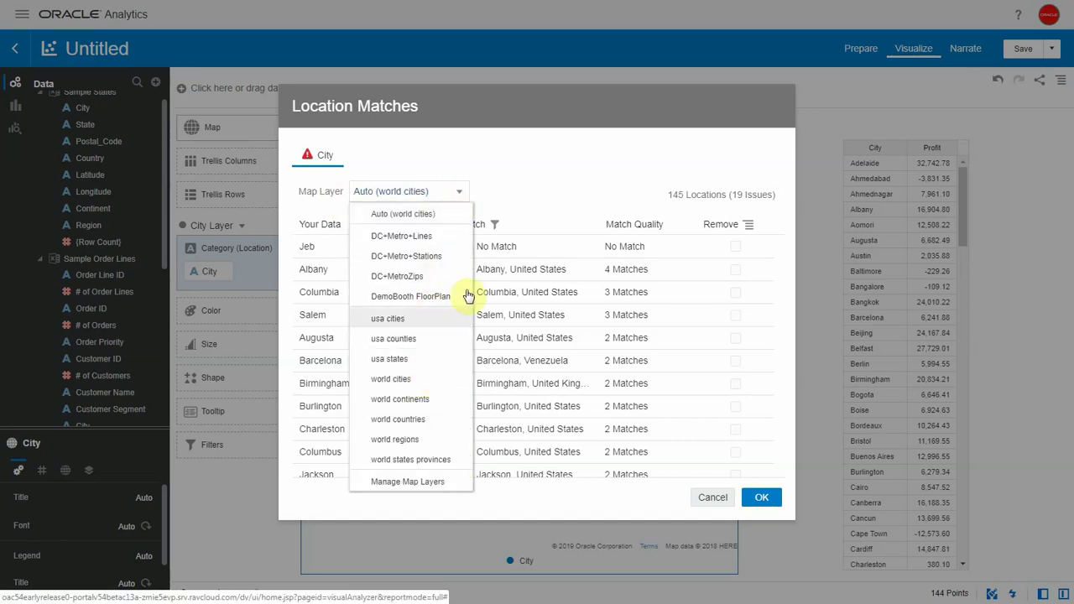
{"action": "left_click", "coordinate": [510, 175]}
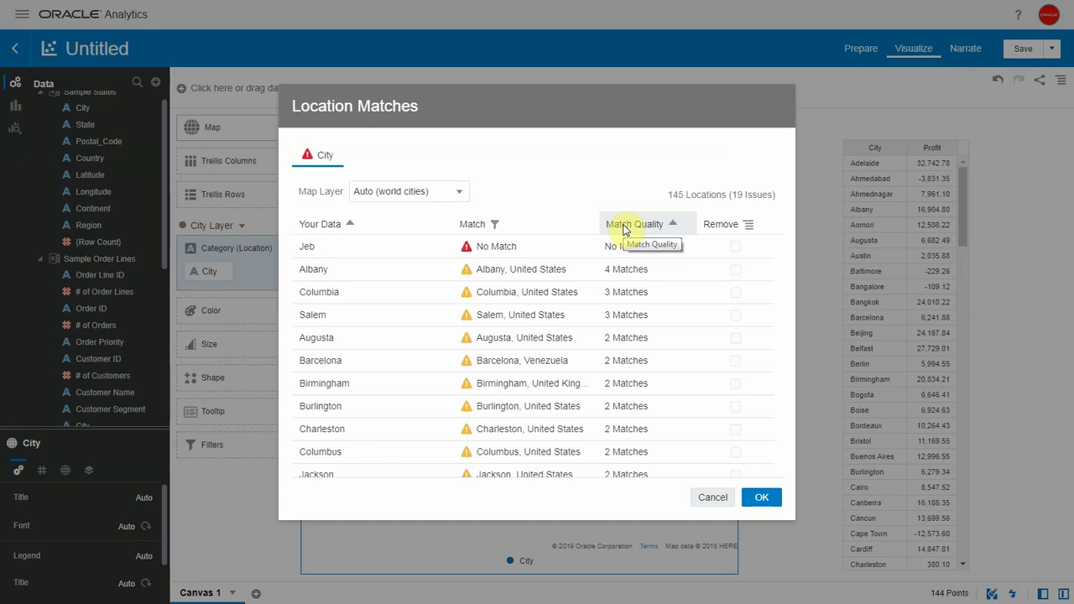
Filter the location matches by Good Matches, Partial Matches, Multiple Matches and No Match in turn, then restore the full list
{"action": "left_click", "coordinate": [494, 228]}
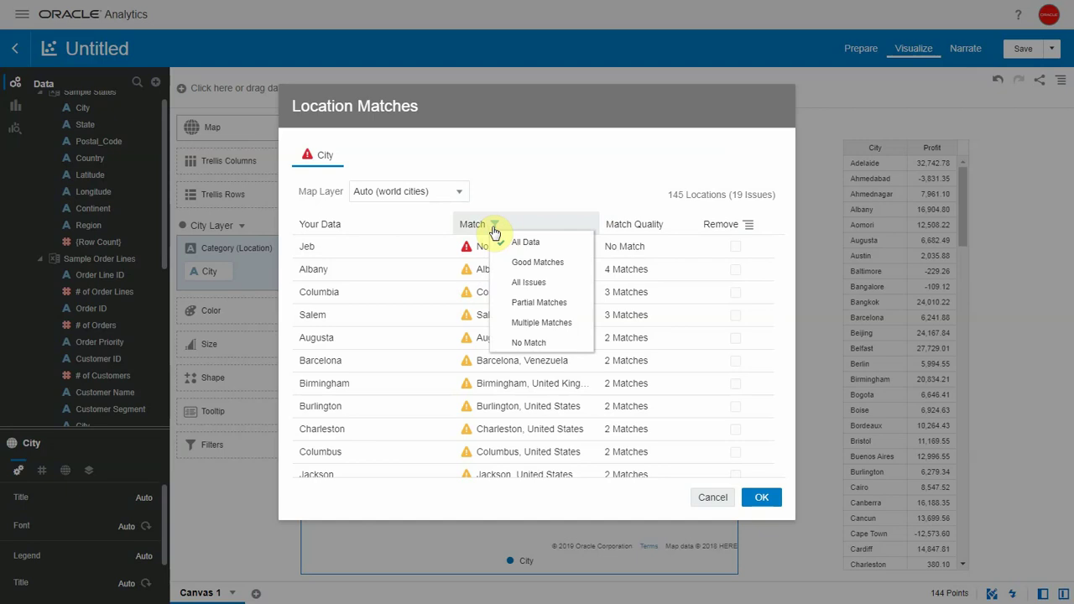
{"action": "left_click", "coordinate": [525, 265]}
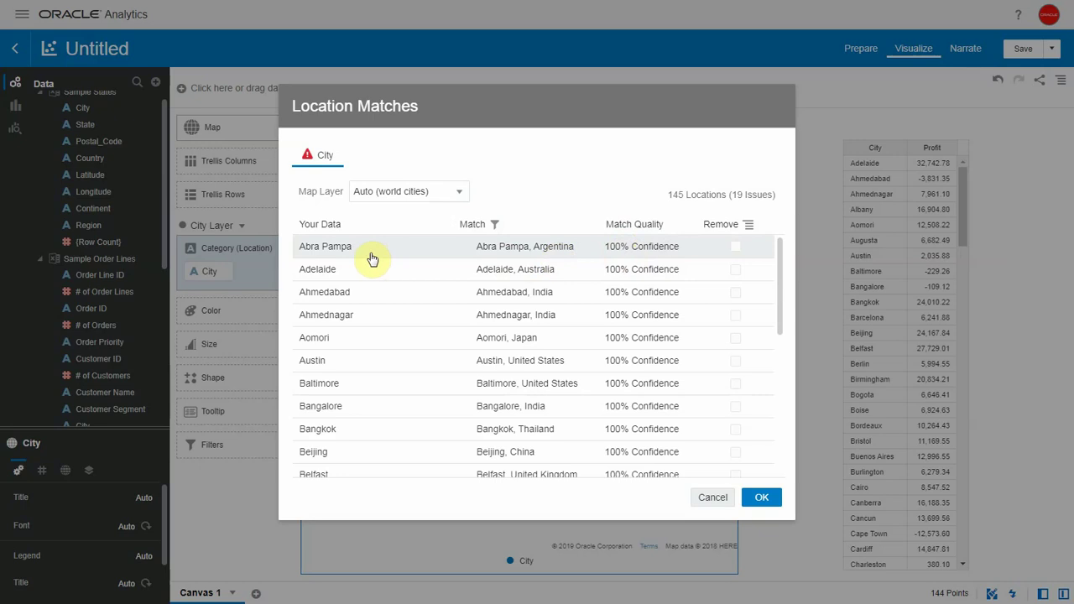
{"action": "left_click", "coordinate": [495, 225]}
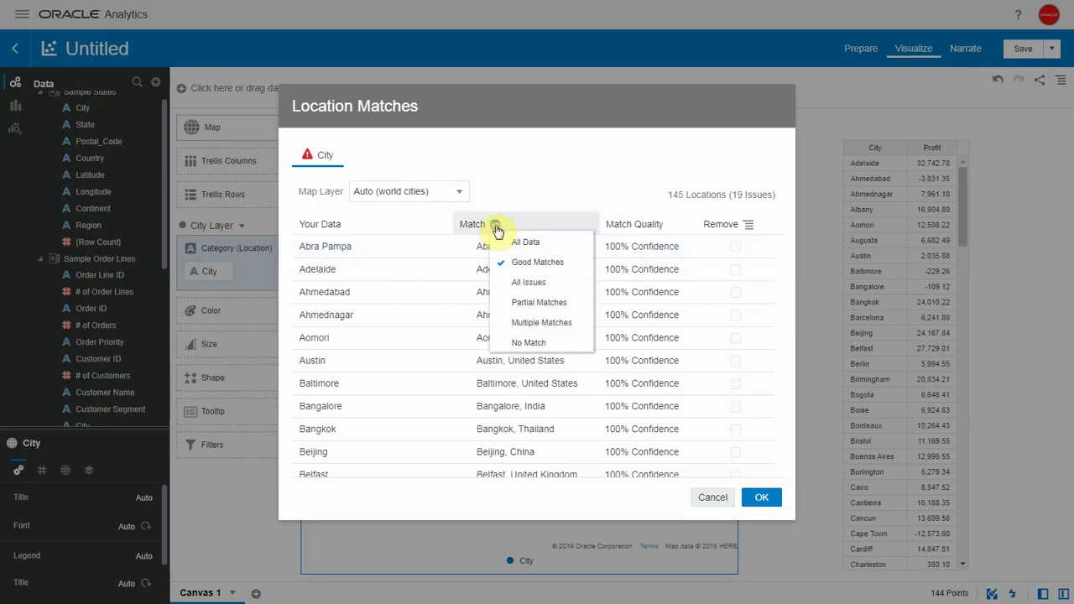
{"action": "left_click", "coordinate": [521, 307]}
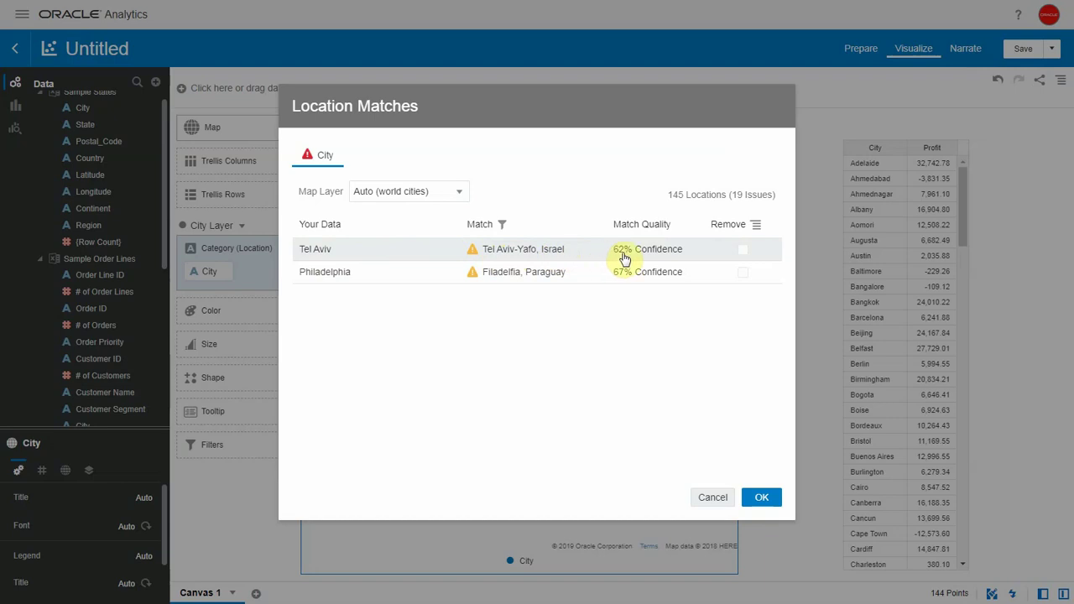
{"action": "left_click", "coordinate": [501, 225]}
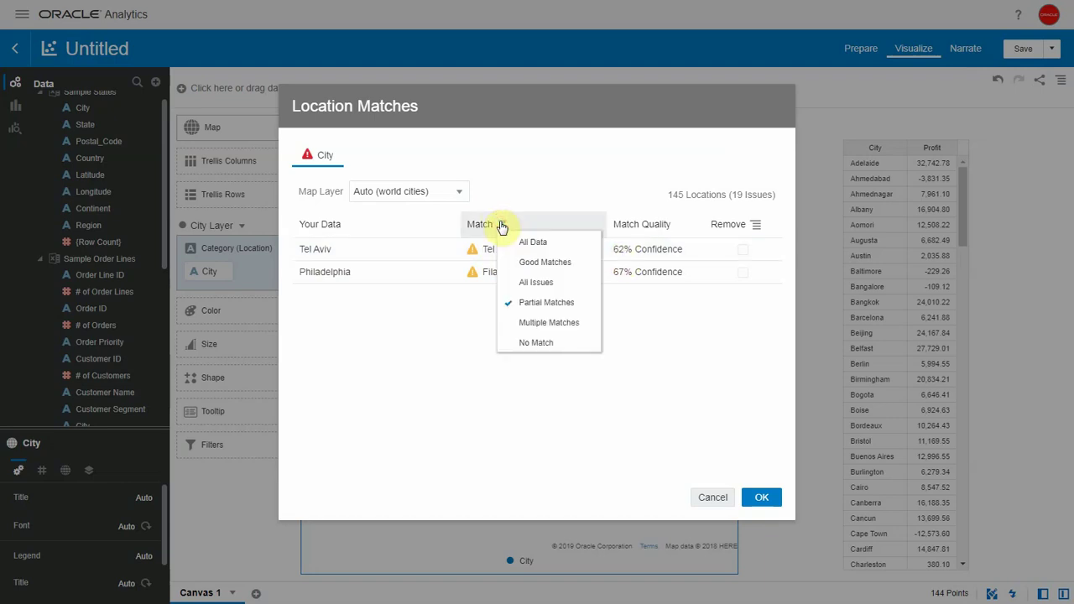
{"action": "left_click", "coordinate": [534, 322]}
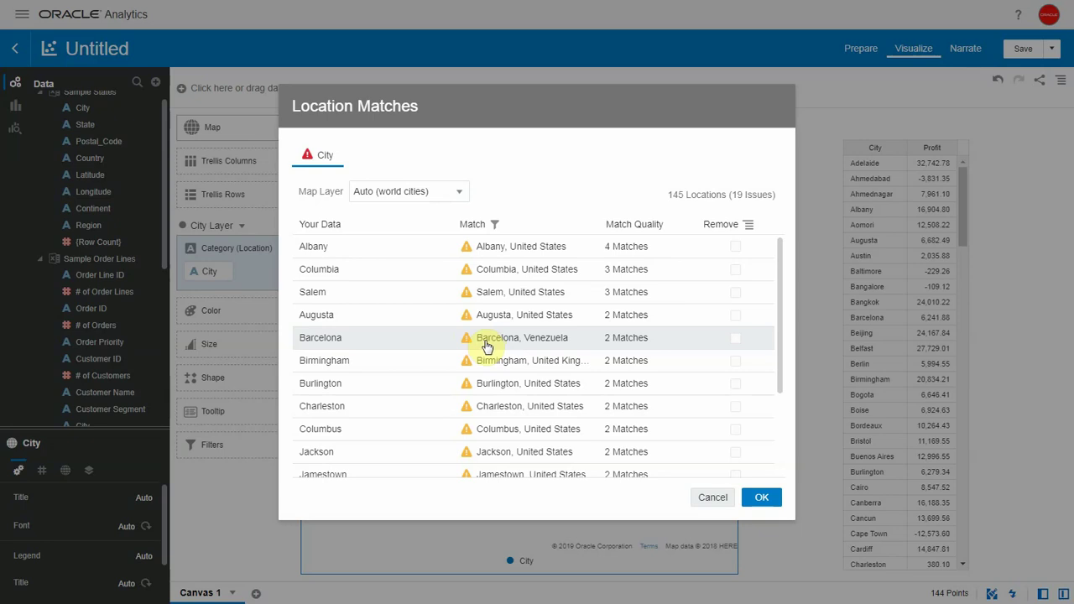
{"action": "left_click", "coordinate": [493, 223]}
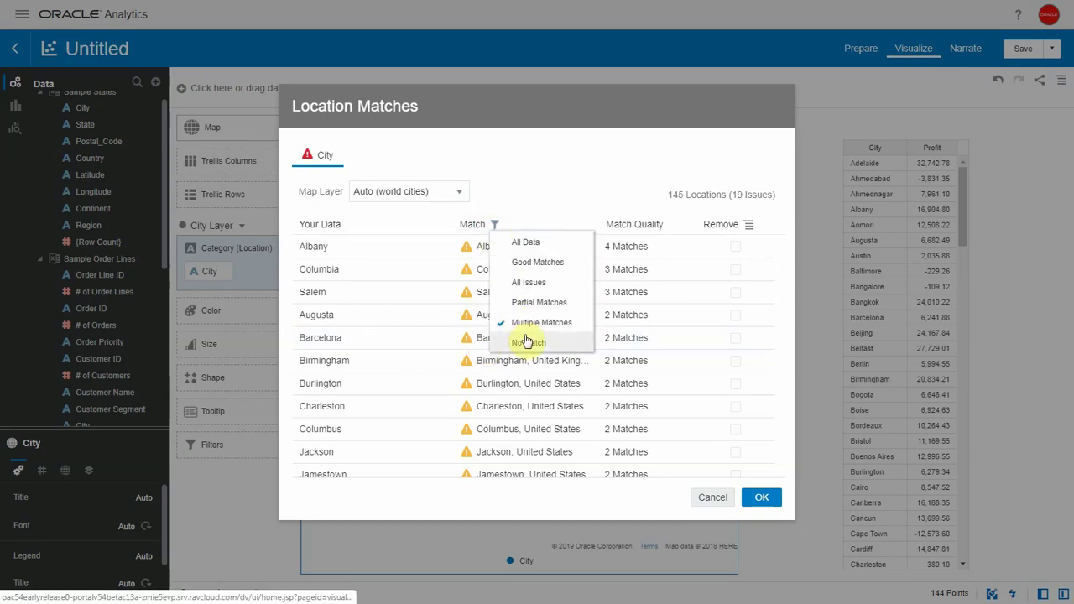
{"action": "left_click", "coordinate": [527, 341]}
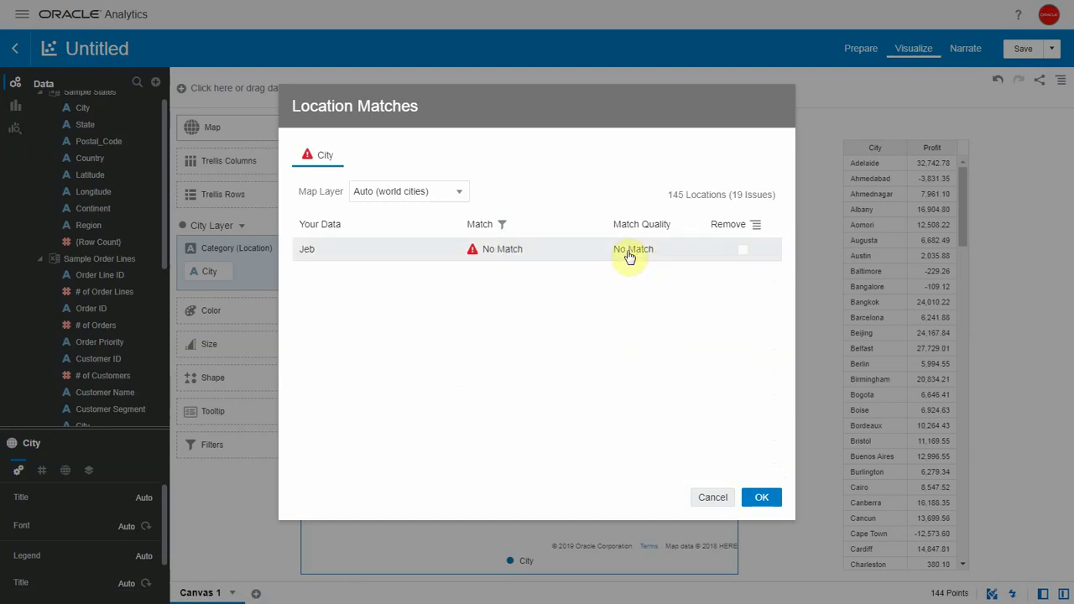
{"action": "left_click", "coordinate": [506, 228]}
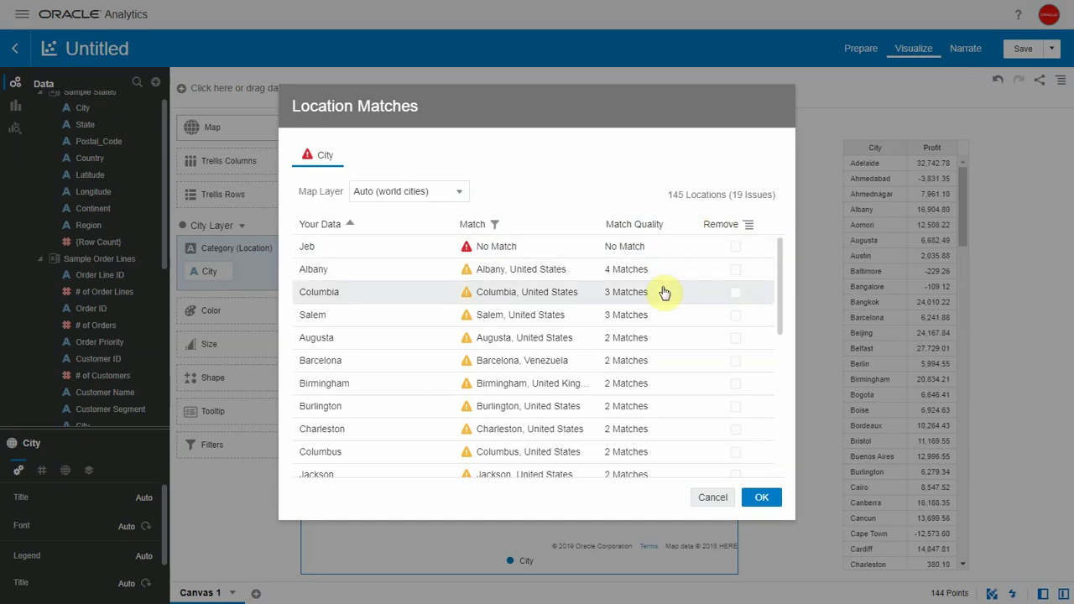
Remove Columbia from the City locations with Canvas Scope and apply the change
{"action": "left_click", "coordinate": [735, 293]}
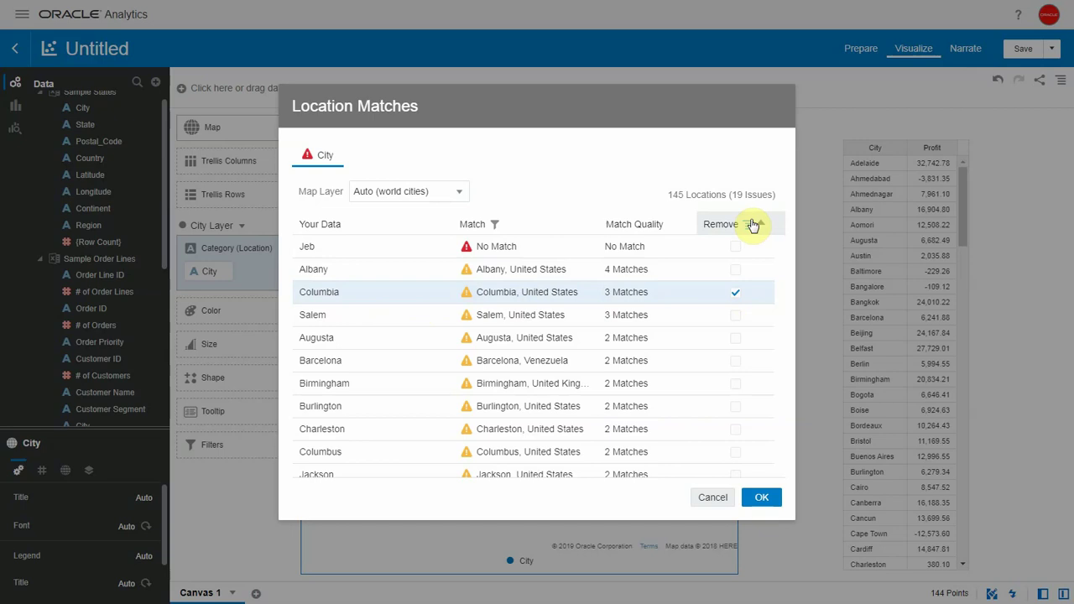
{"action": "left_click", "coordinate": [749, 224]}
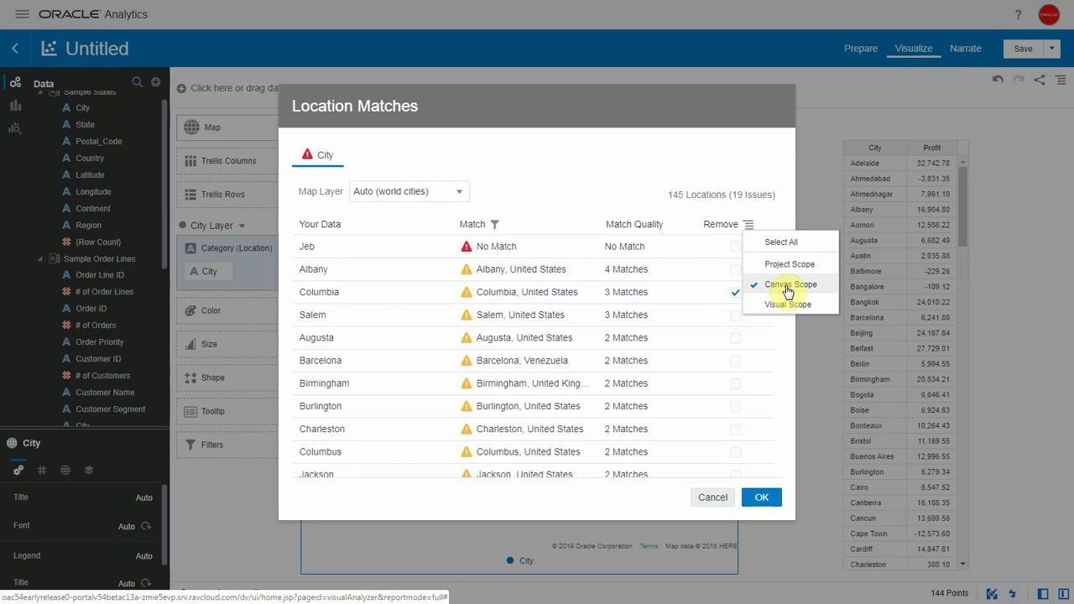
{"action": "left_click", "coordinate": [764, 500]}
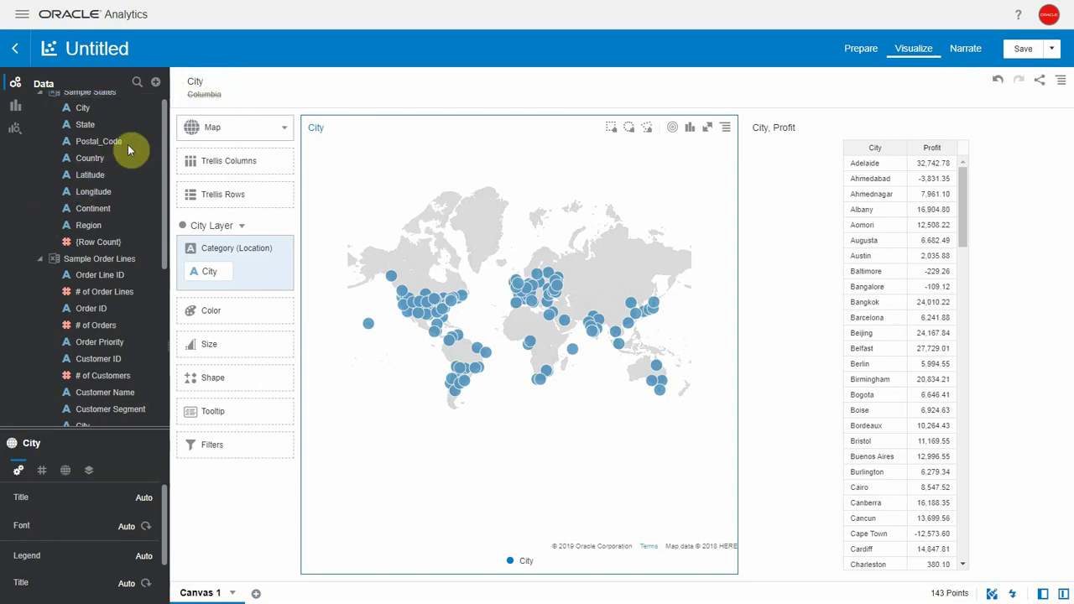
Add Country below City in the map's location category and review the resulting location matches
{"action": "scroll", "coordinate": [163, 100], "scroll_direction": "up", "scroll_amount": 1}
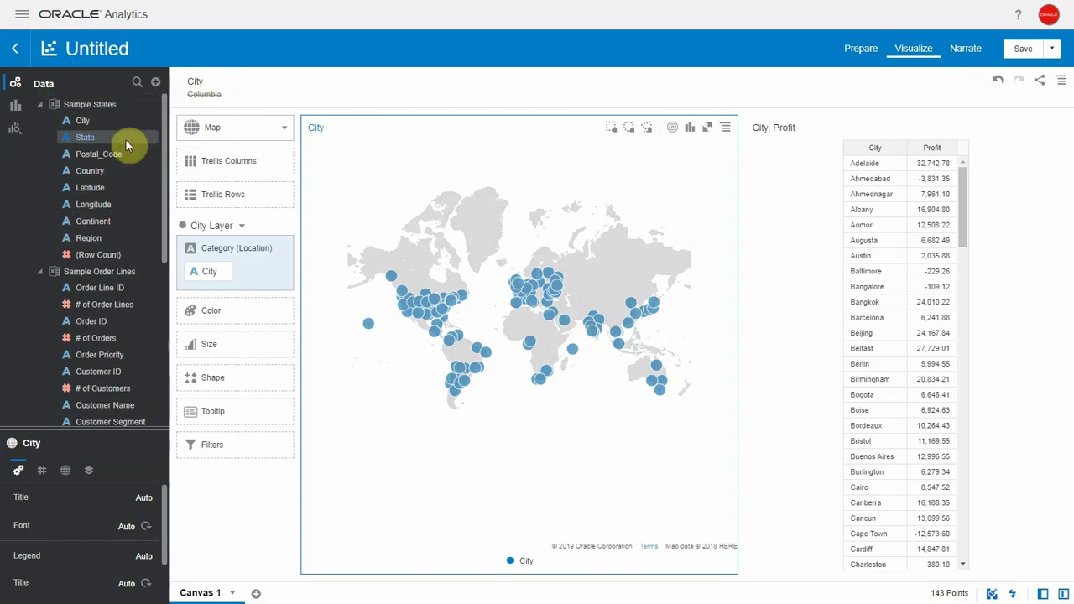
{"action": "left_click_drag", "start_coordinate": [89, 171], "coordinate": [192, 291]}
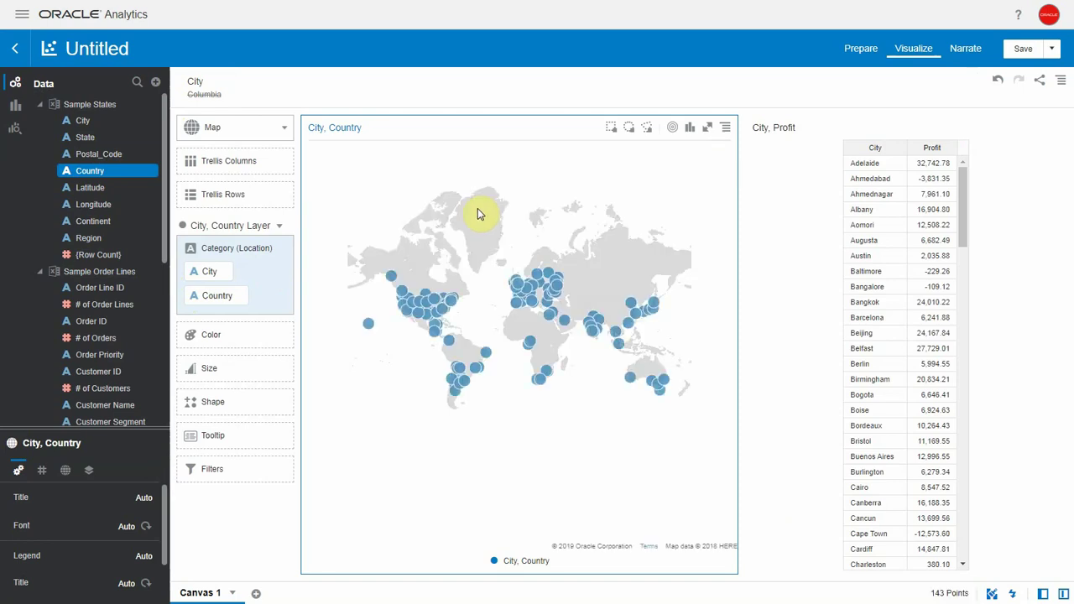
{"action": "right_click", "coordinate": [475, 213]}
{"action": "left_click", "coordinate": [502, 220]}
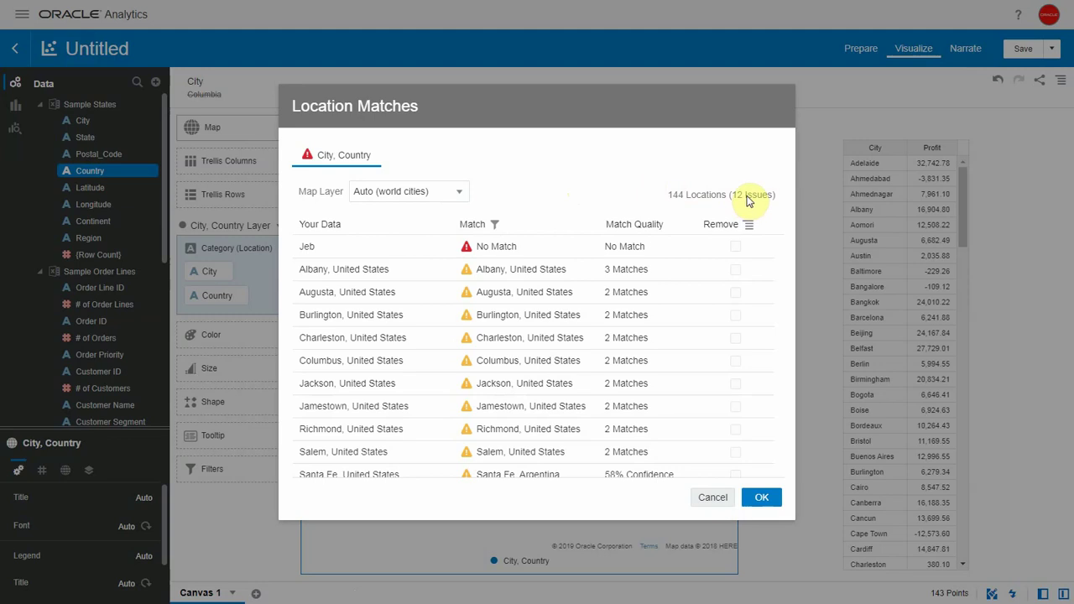
{"action": "left_click", "coordinate": [713, 499]}
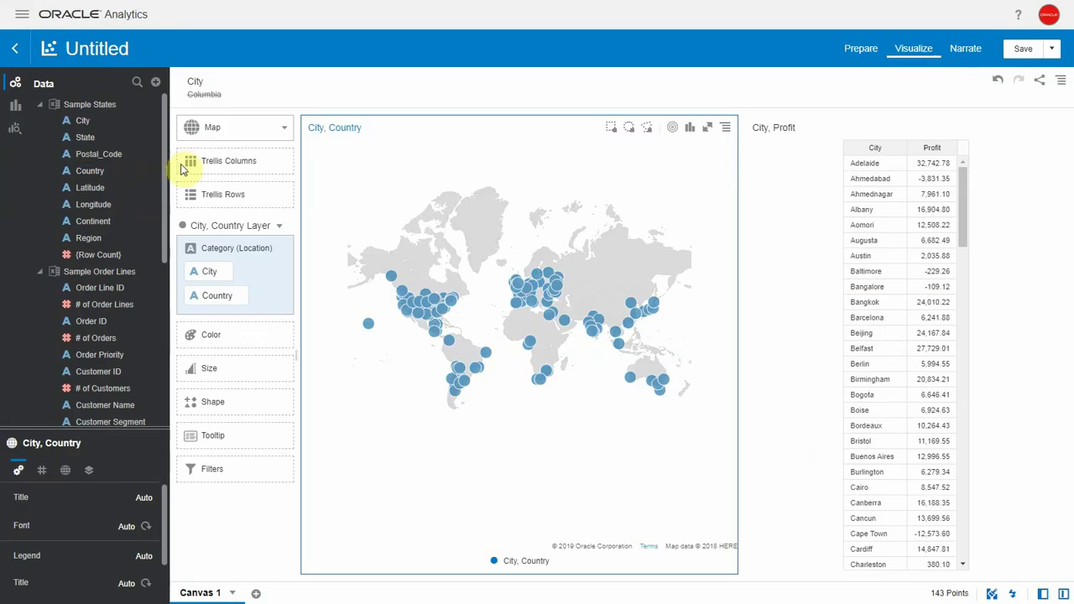
Add a second layer to the map with Latitude and Longitude as its location category
{"action": "scroll", "coordinate": [164, 163], "scroll_direction": "down", "scroll_amount": 1}
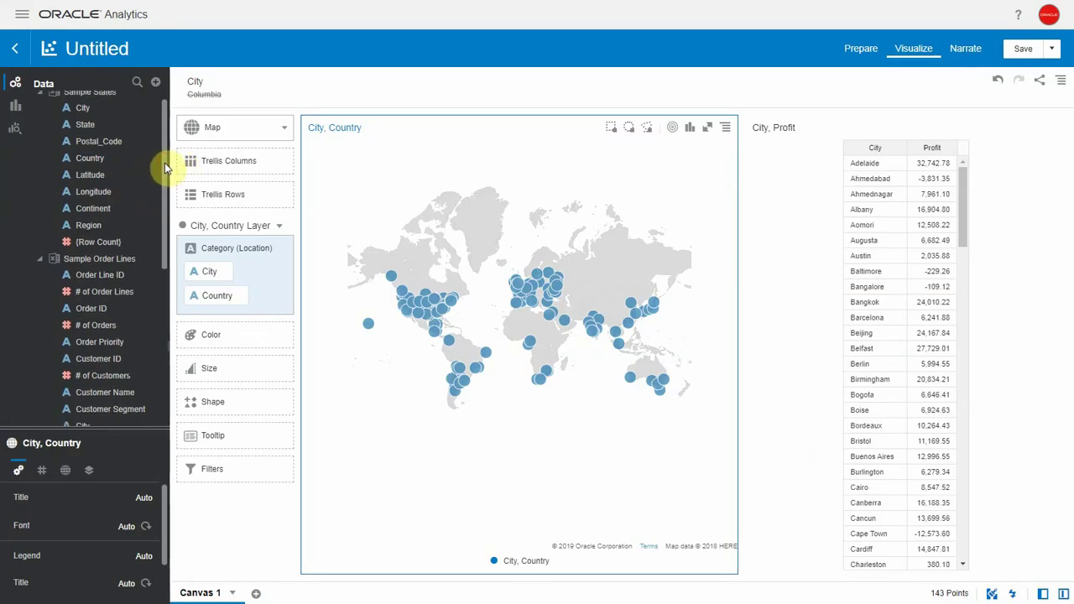
{"action": "scroll", "coordinate": [165, 163], "scroll_direction": "up", "scroll_amount": 1}
{"action": "left_click", "coordinate": [279, 224]}
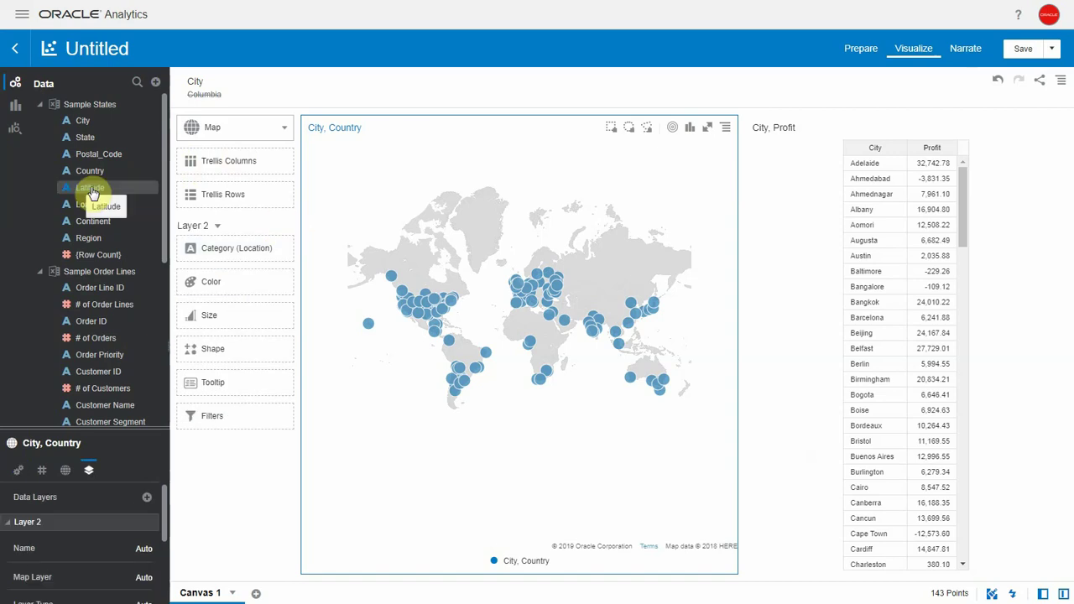
{"action": "left_click", "coordinate": [92, 192]}
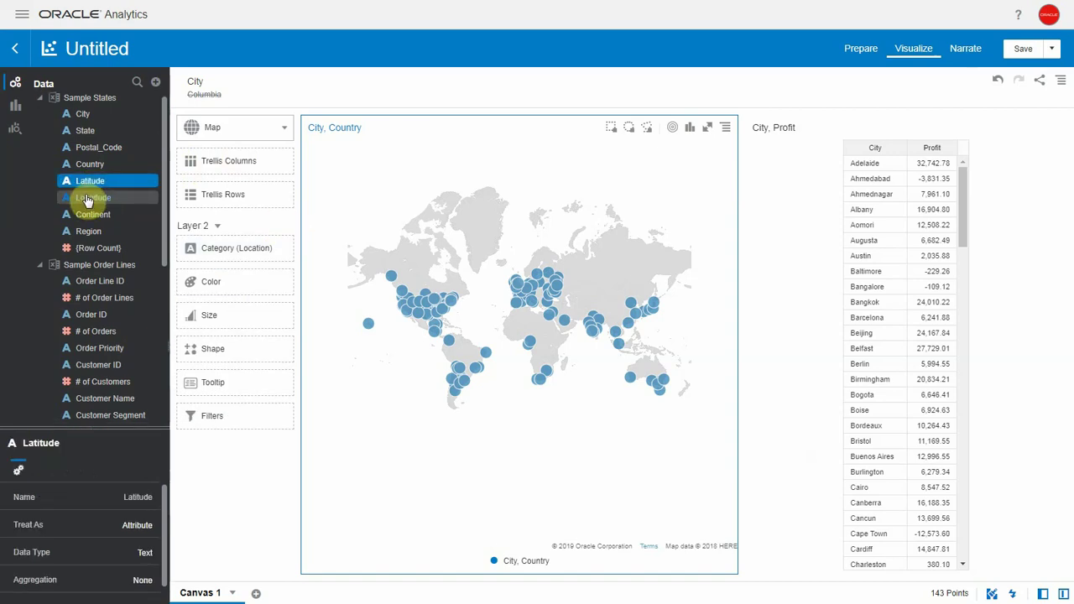
{"action": "left_click", "coordinate": [87, 202], "text": "ctrl"}
{"action": "left_click_drag", "start_coordinate": [84, 202], "coordinate": [202, 250]}
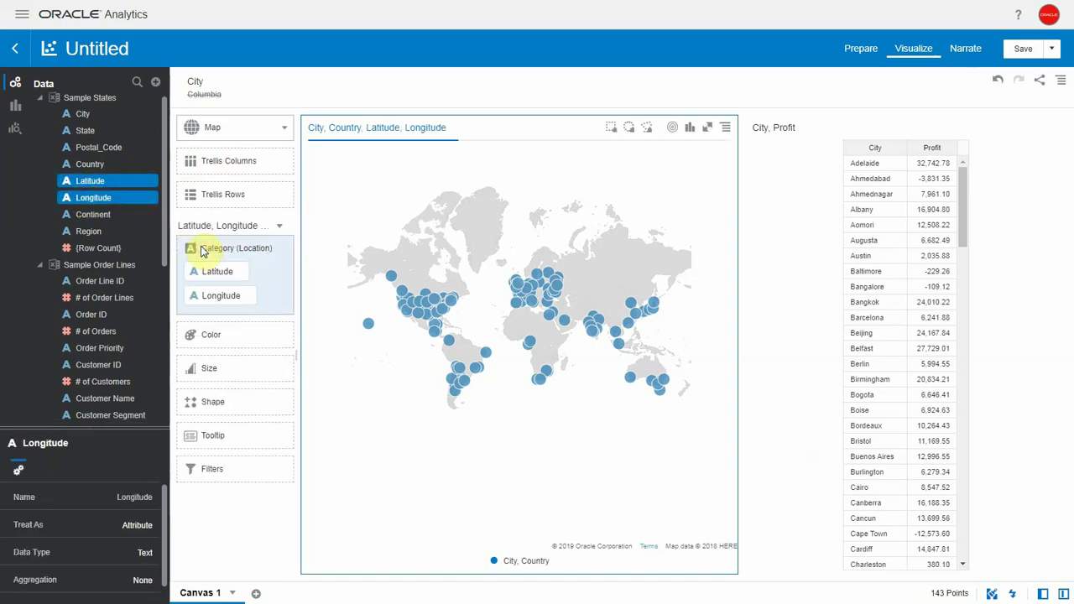
Review the location matches of the Latitude, Longitude layer and close them
{"action": "right_click", "coordinate": [476, 270]}
{"action": "left_click", "coordinate": [496, 280]}
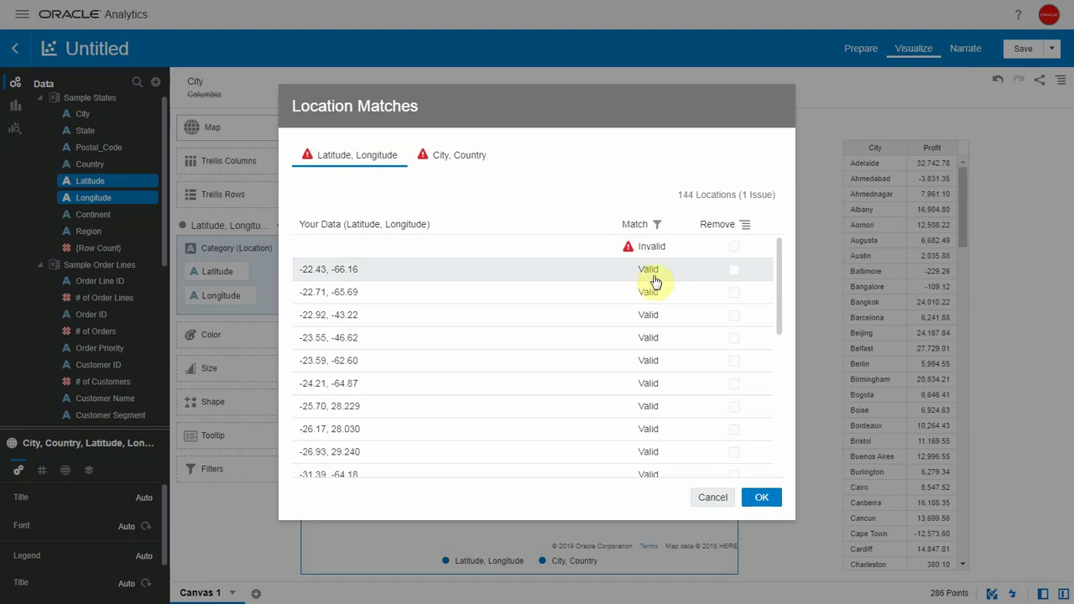
{"action": "left_click", "coordinate": [760, 496]}
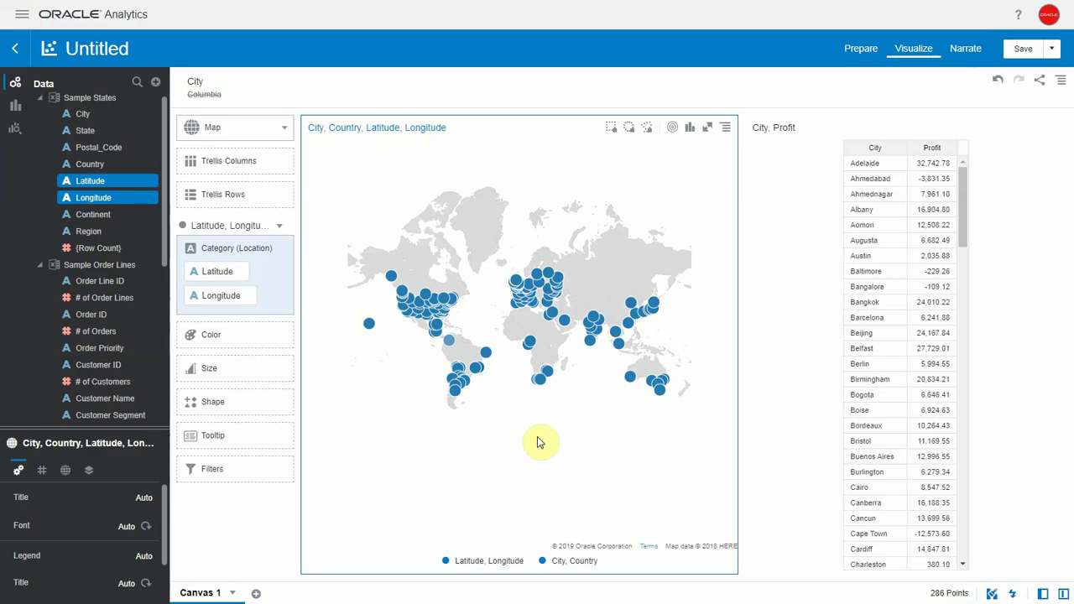